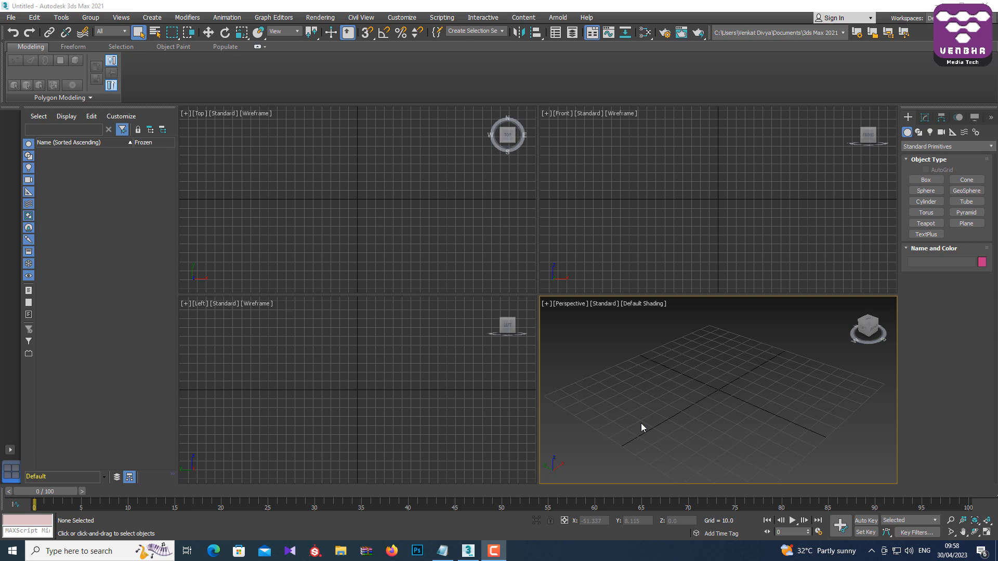
click(497, 557)
click(498, 557)
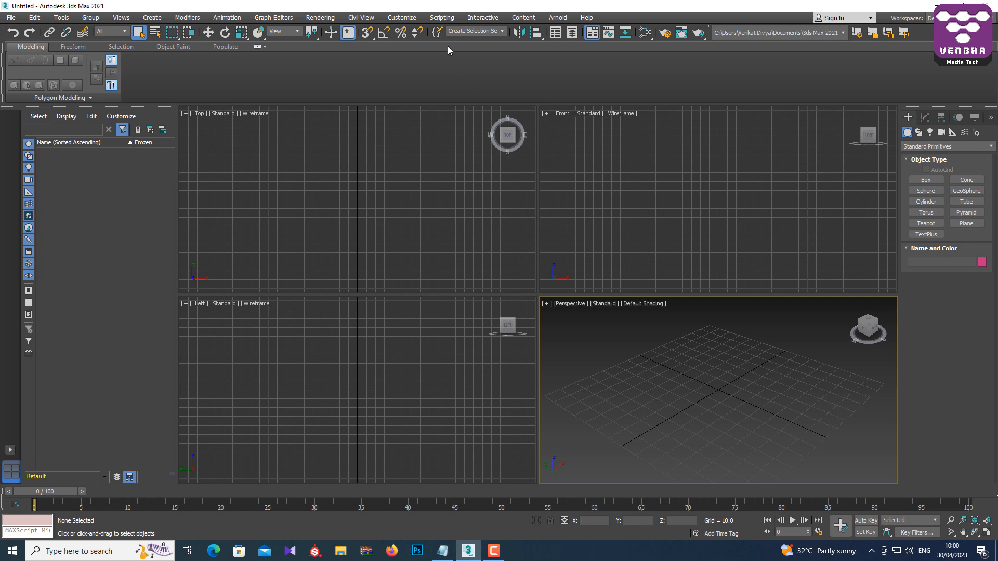
click(400, 17)
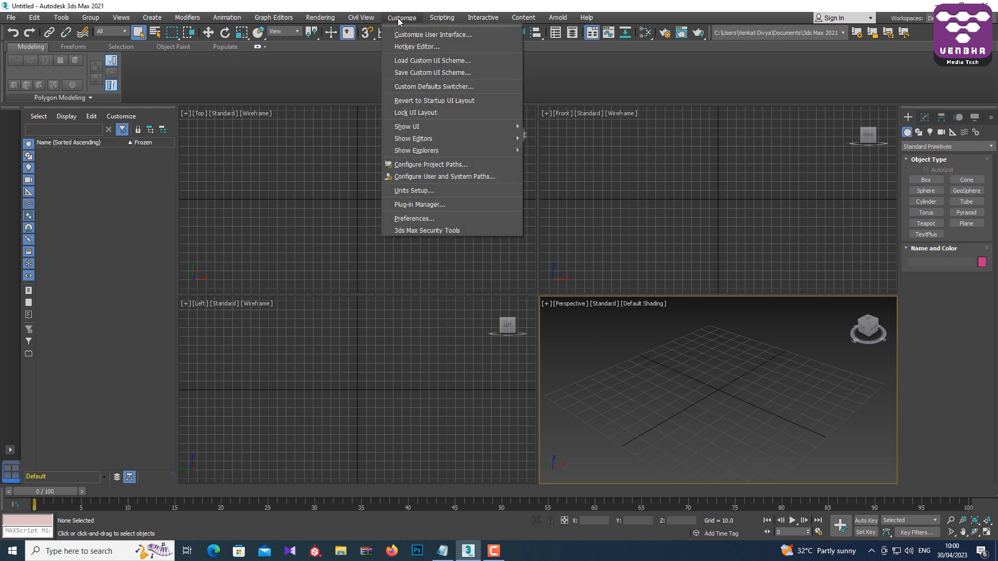
click(420, 34)
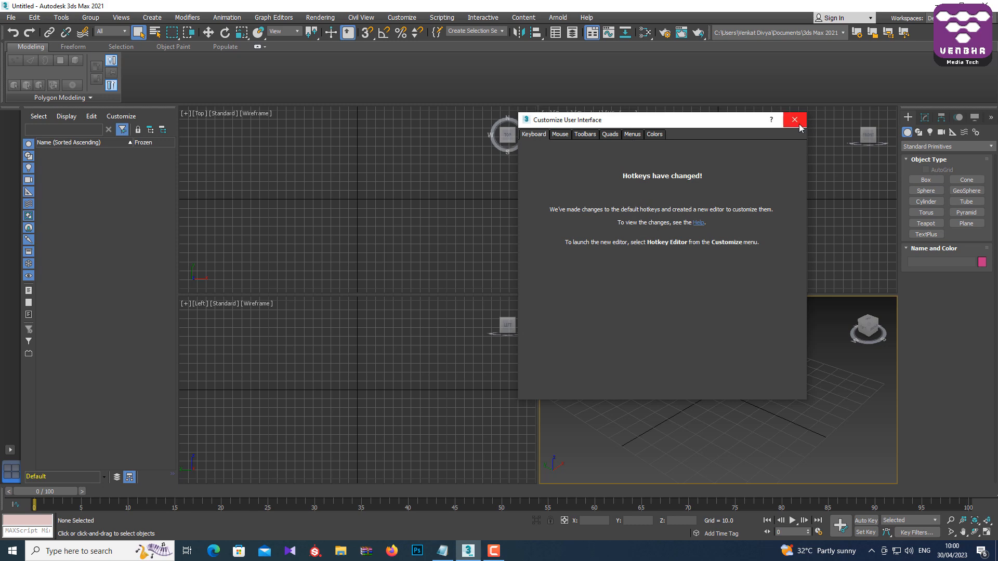
click(799, 124)
Step: Examine which mouse and keyboard interaction presets the Interaction Mode preferences offer, and close the preferences without changes
click(401, 18)
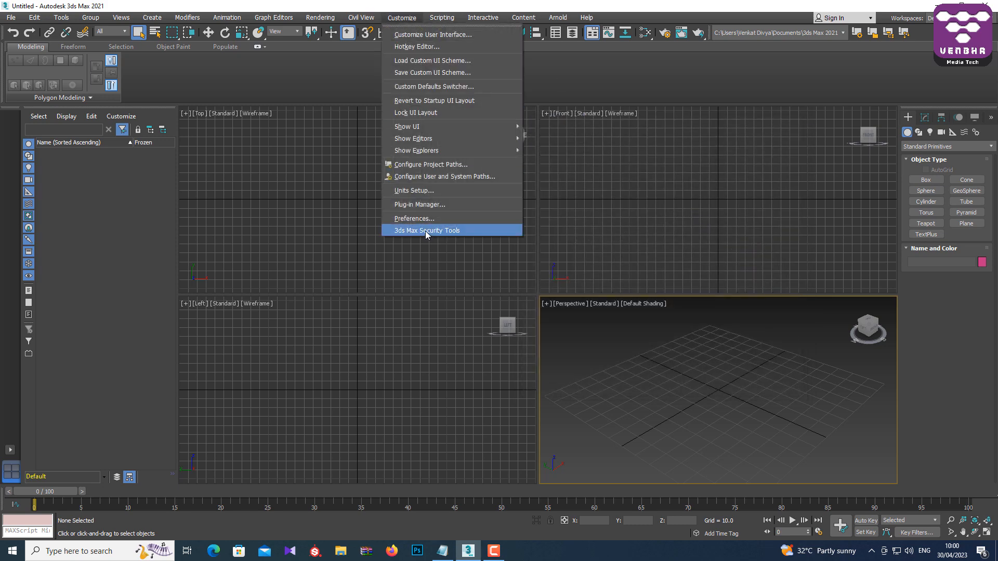
click(416, 218)
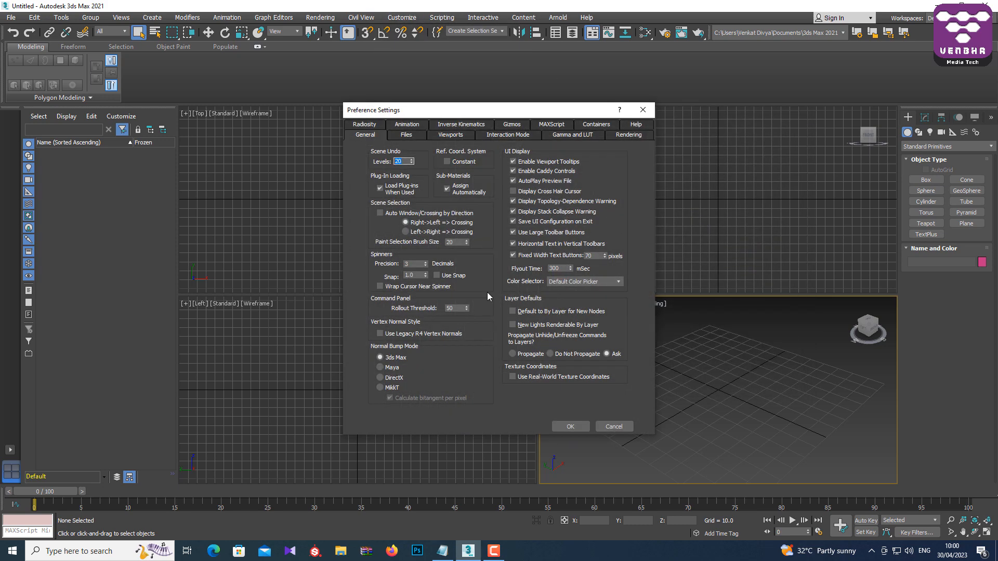
click(509, 135)
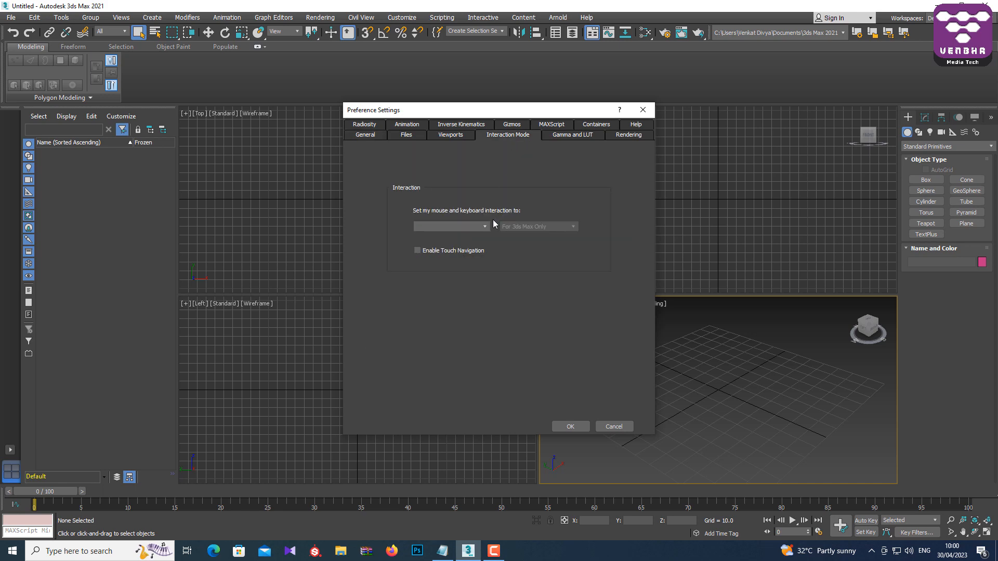
click(488, 226)
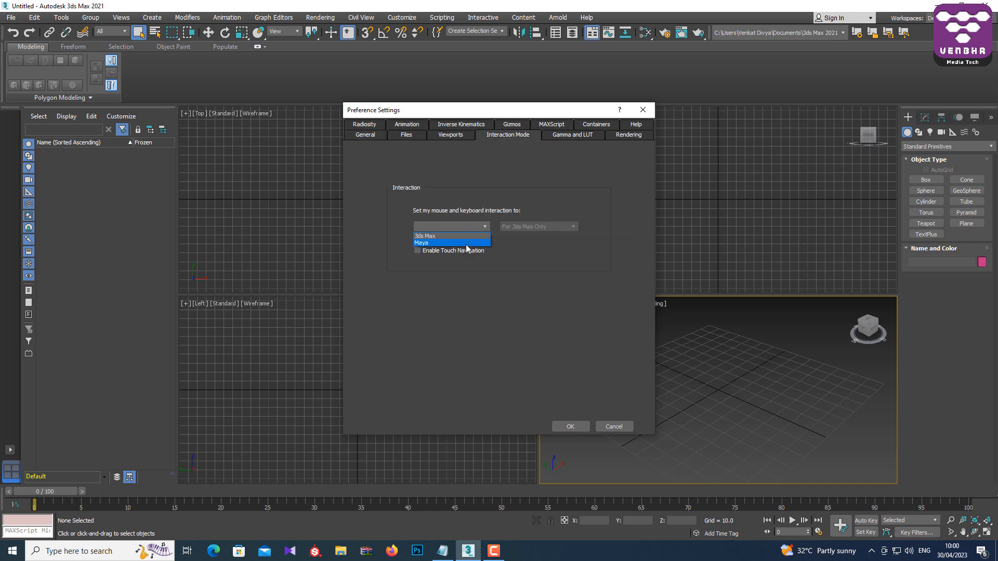
click(630, 370)
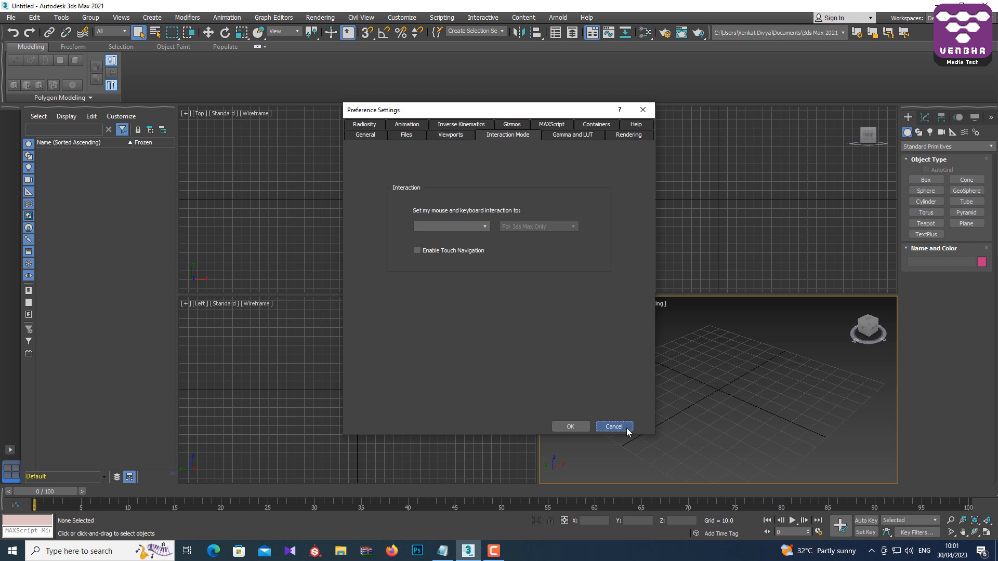
click(626, 429)
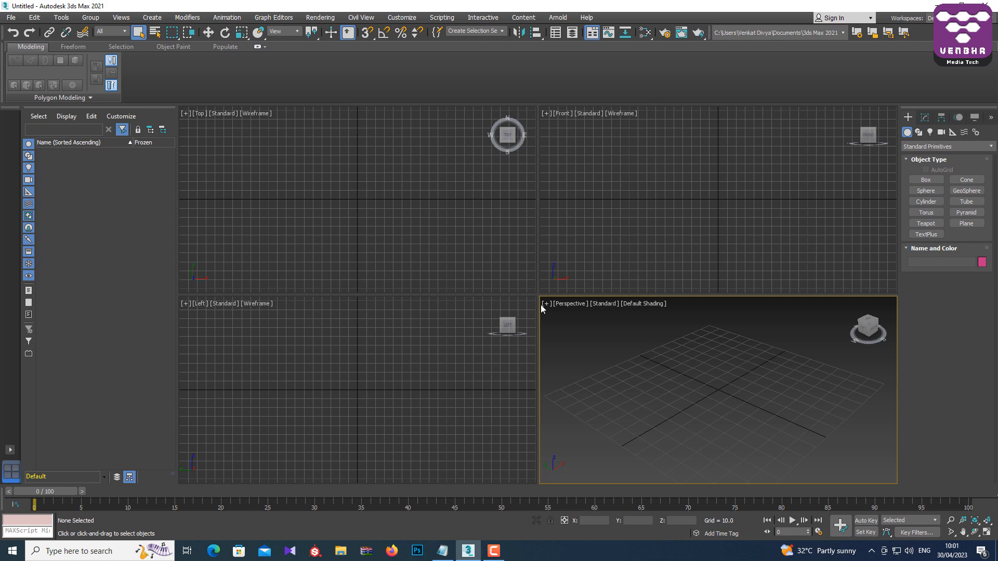
Step: Reopen the Interaction Mode preferences, review the mouse and keyboard interaction setting, and cancel
click(403, 18)
click(410, 218)
click(519, 136)
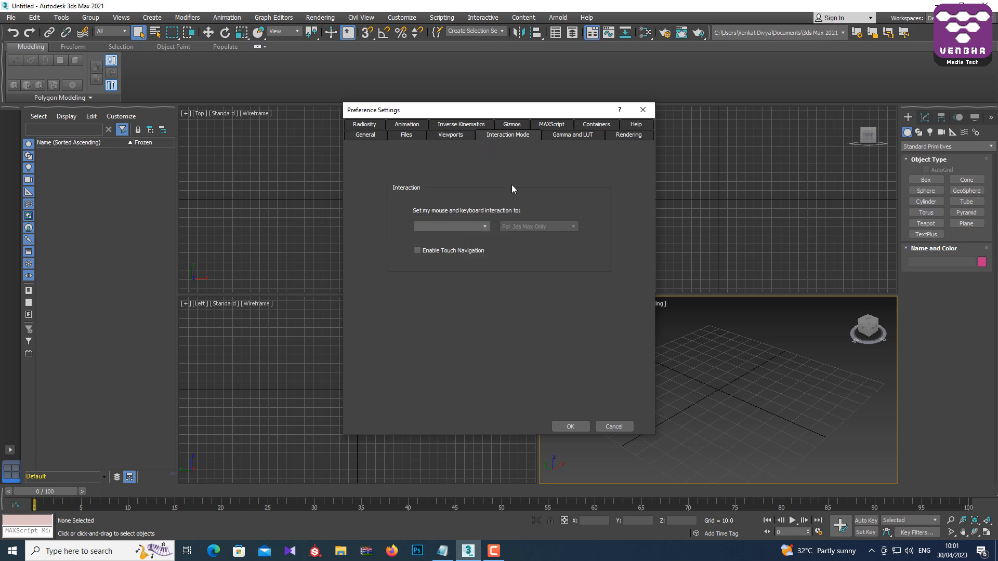
click(625, 426)
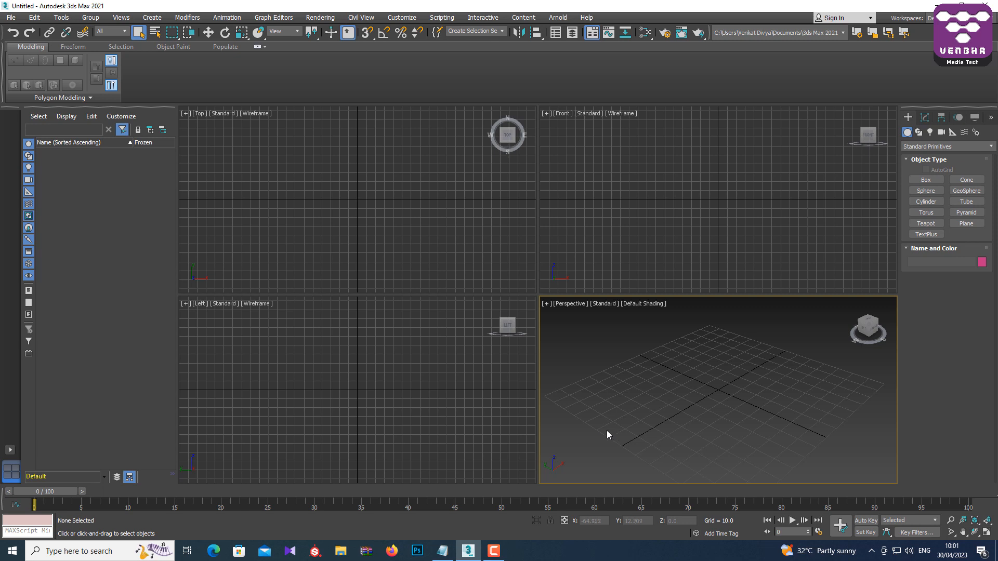
click(491, 552)
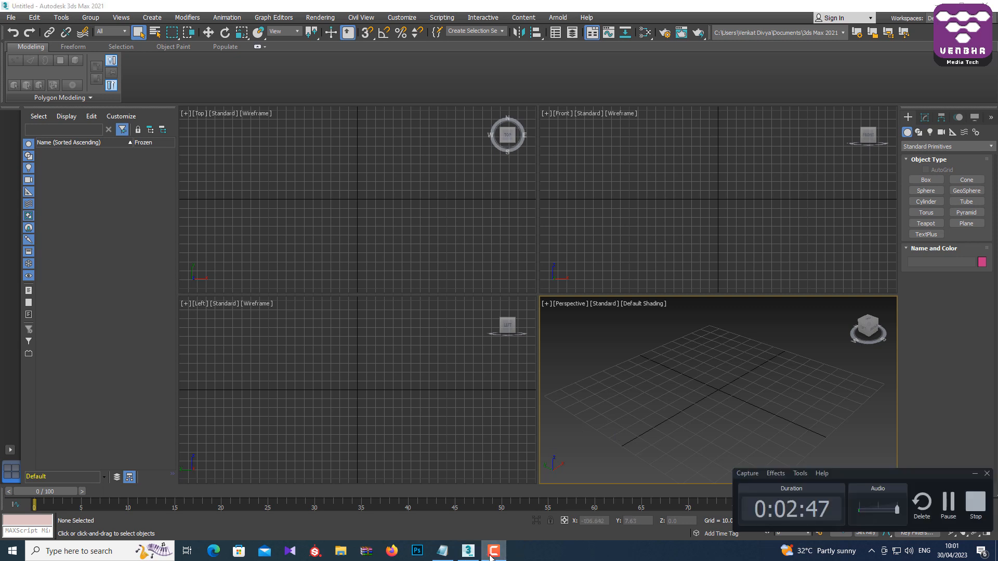
click(490, 554)
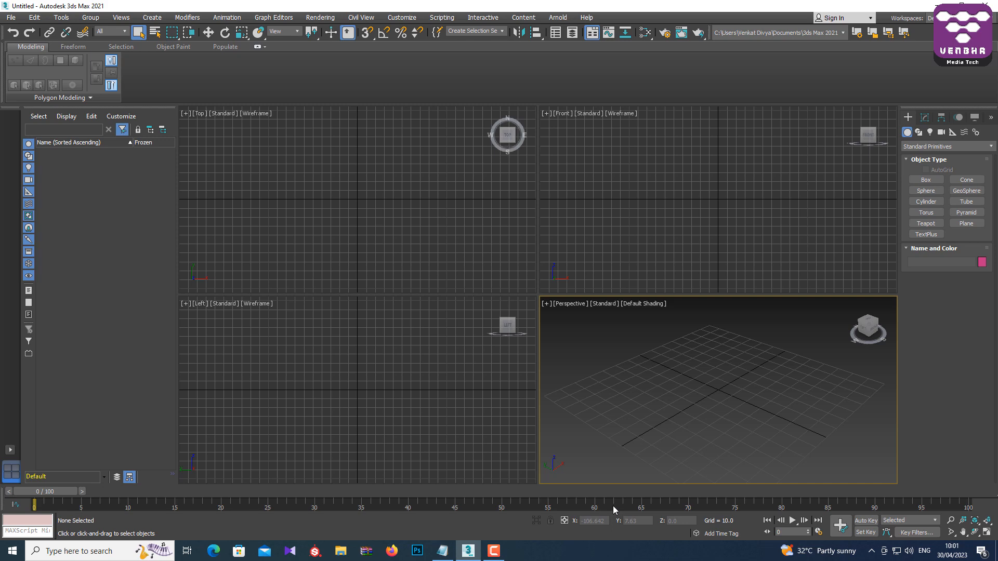
Step: Check the Interaction Mode page of the preferences once more and dismiss it without changing anything
click(402, 17)
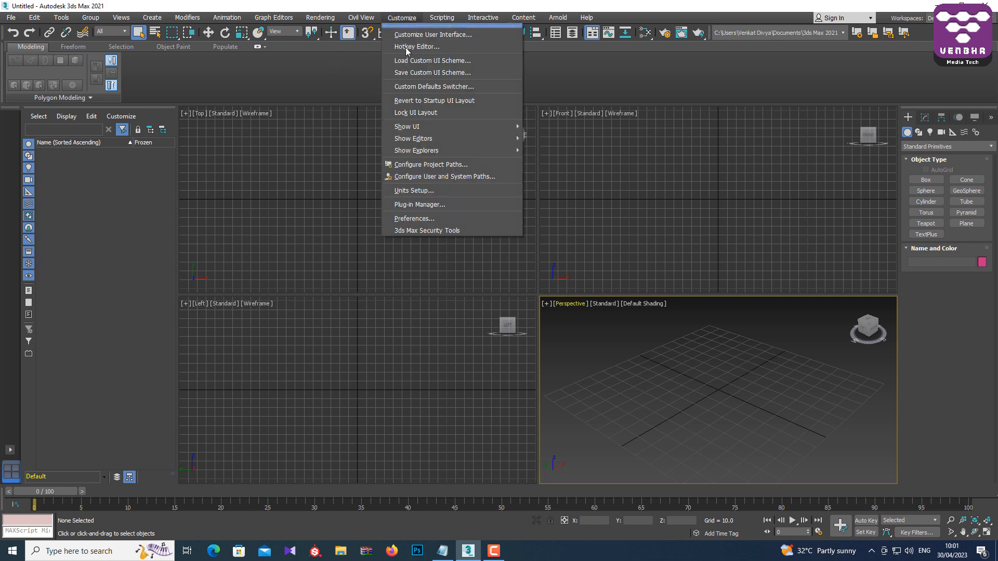
click(432, 222)
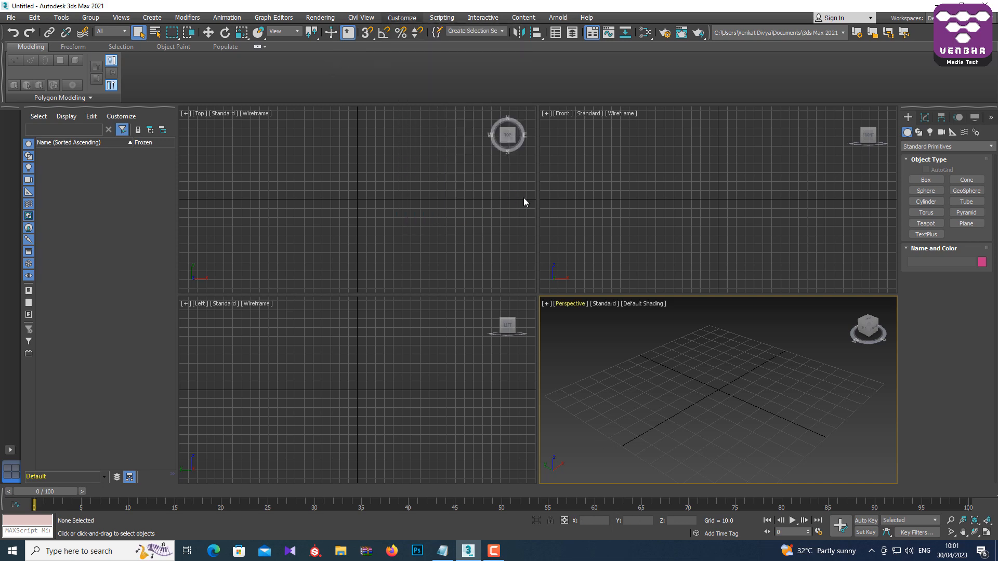
click(492, 136)
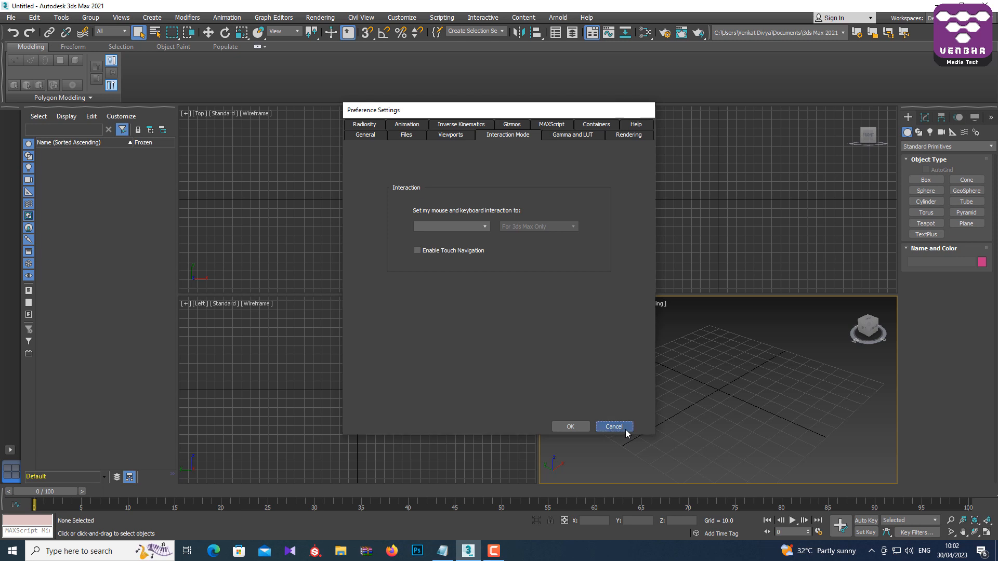
click(625, 430)
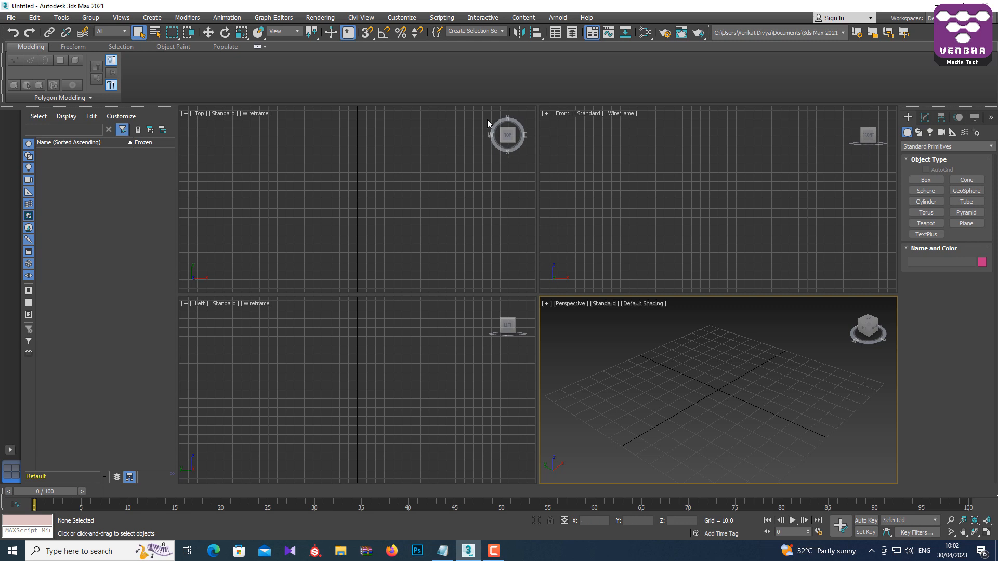
Step: In the mouse settings of Customize User Interface, assign Alt+LMB to the Arc Rotate navigation action
click(406, 18)
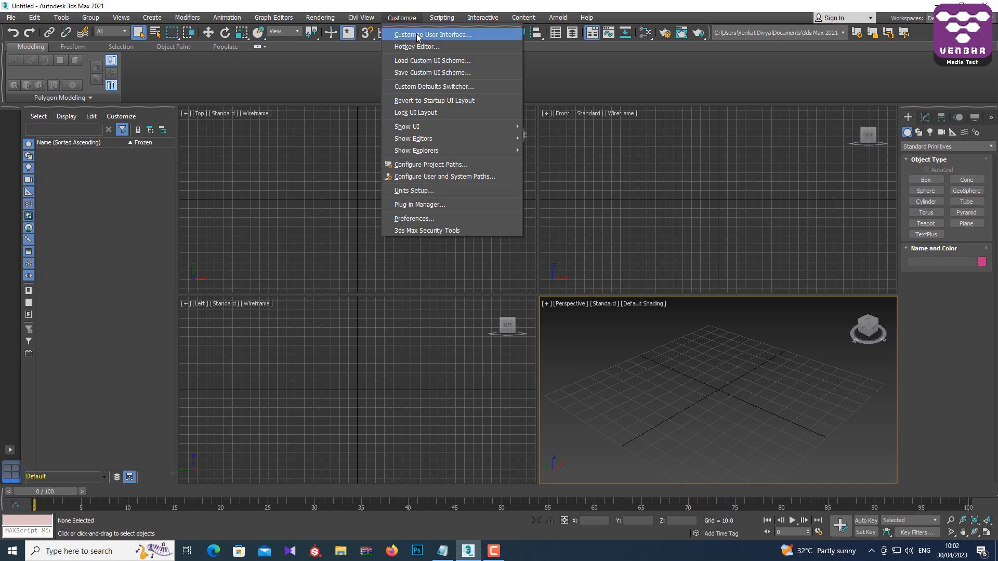
click(419, 35)
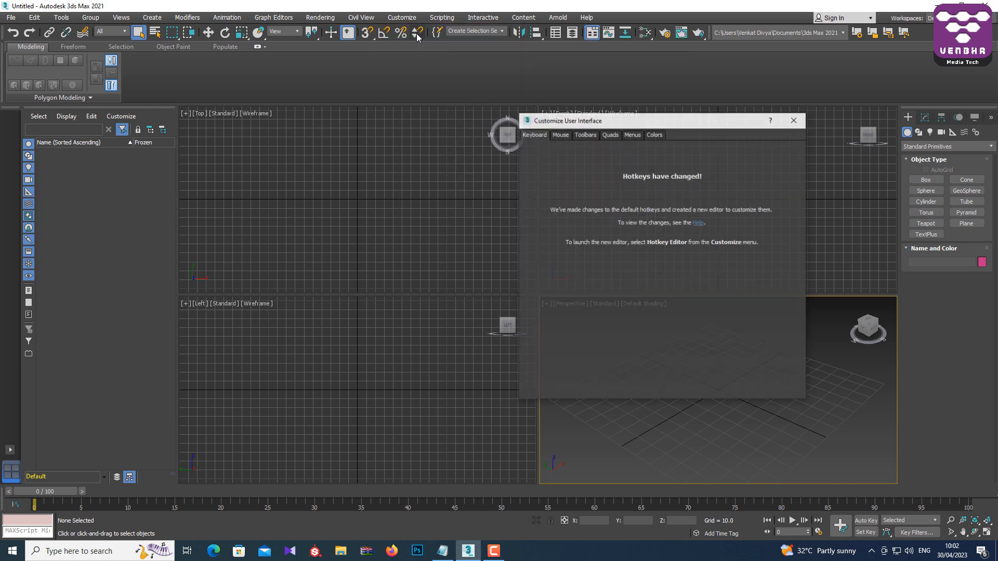
click(561, 135)
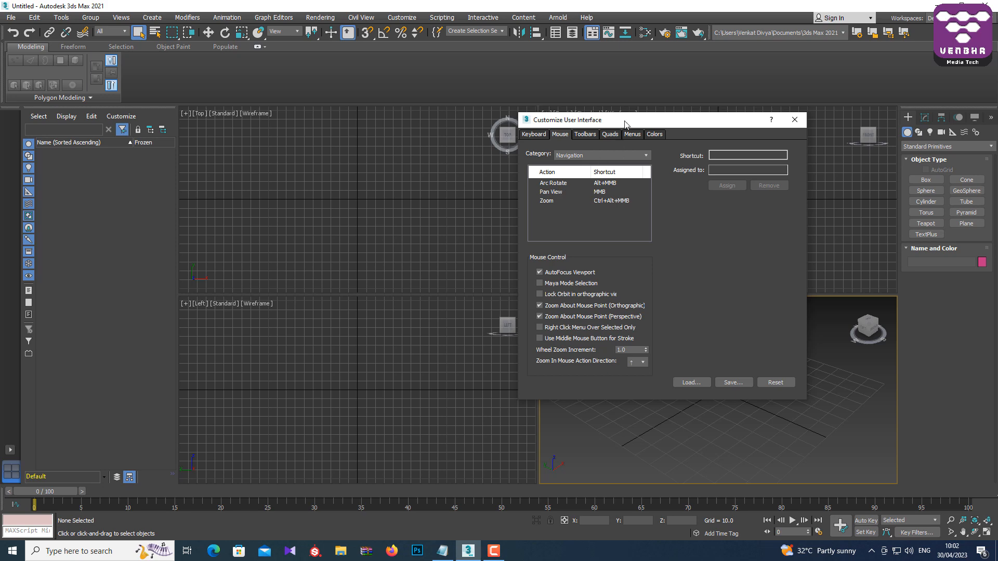
drag(625, 124, 457, 121)
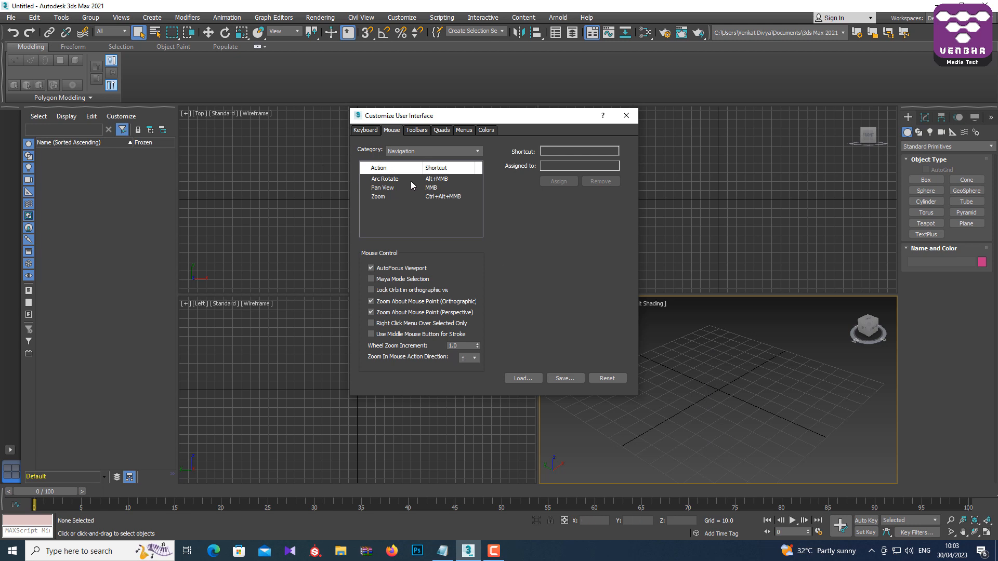
click(384, 179)
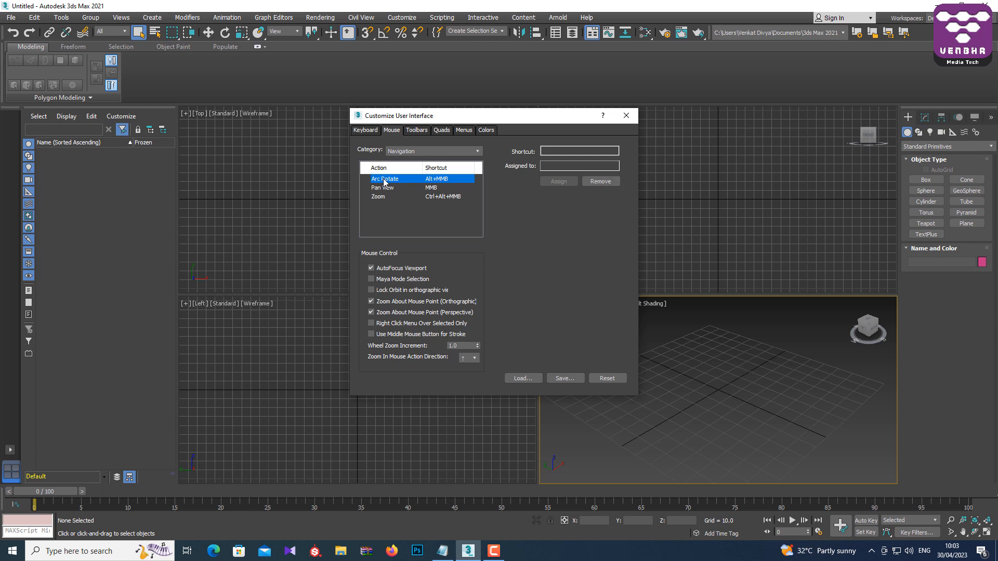
click(561, 151)
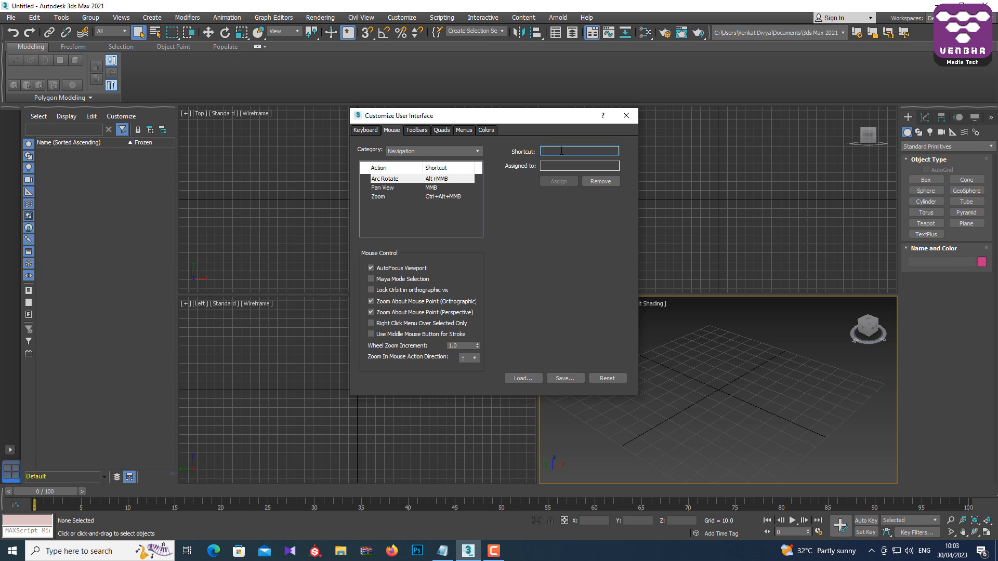
key(alt)
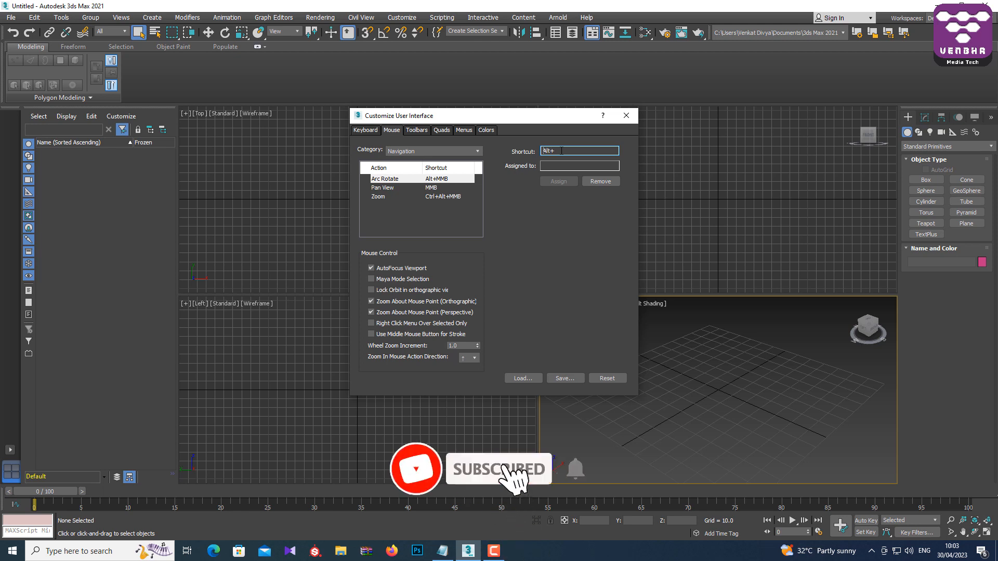
alt+click(561, 151)
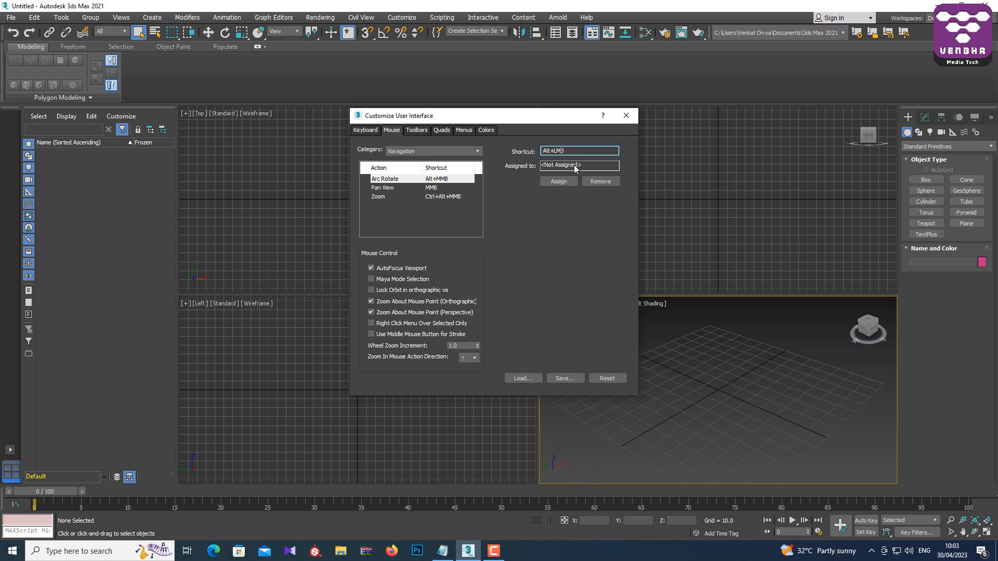
click(378, 178)
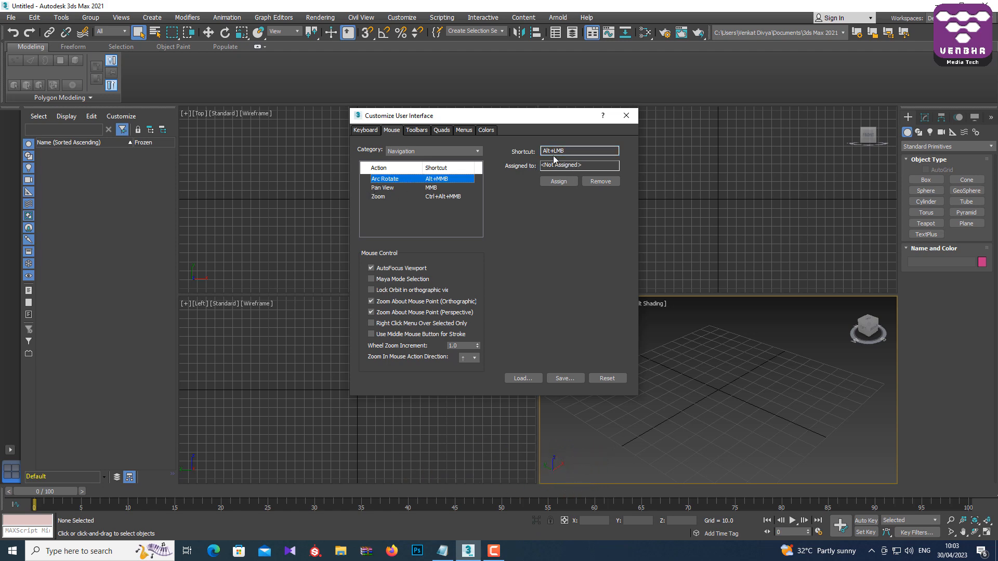
click(568, 181)
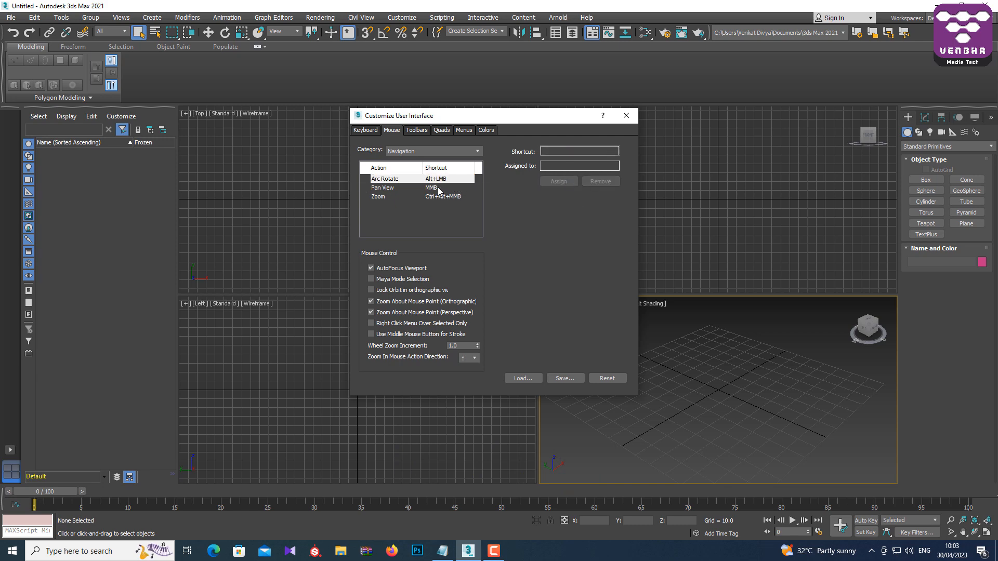
Step: Assign the mouse shortcut Alt+MMB to the Pan View navigation action
click(386, 189)
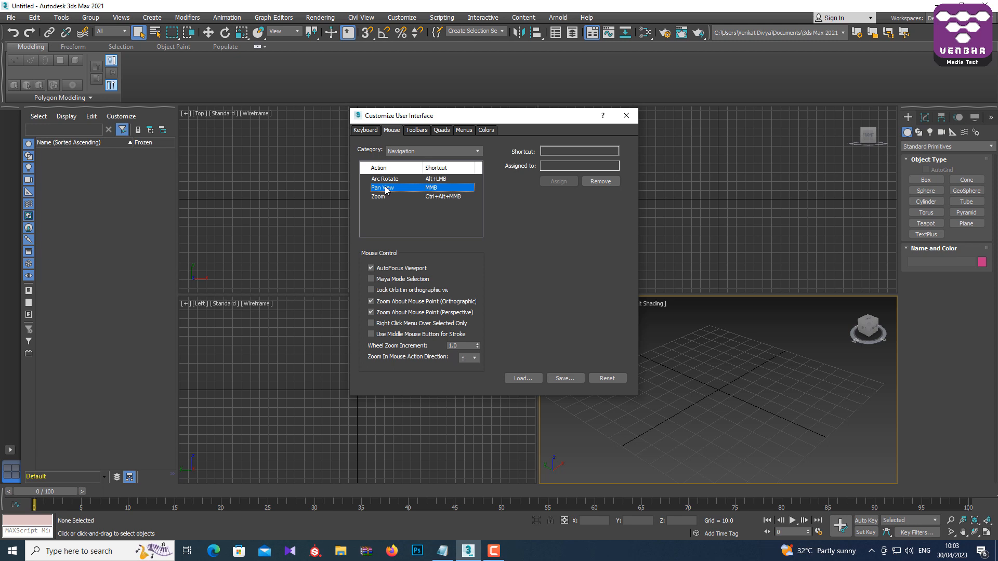
click(584, 149)
key(alt)
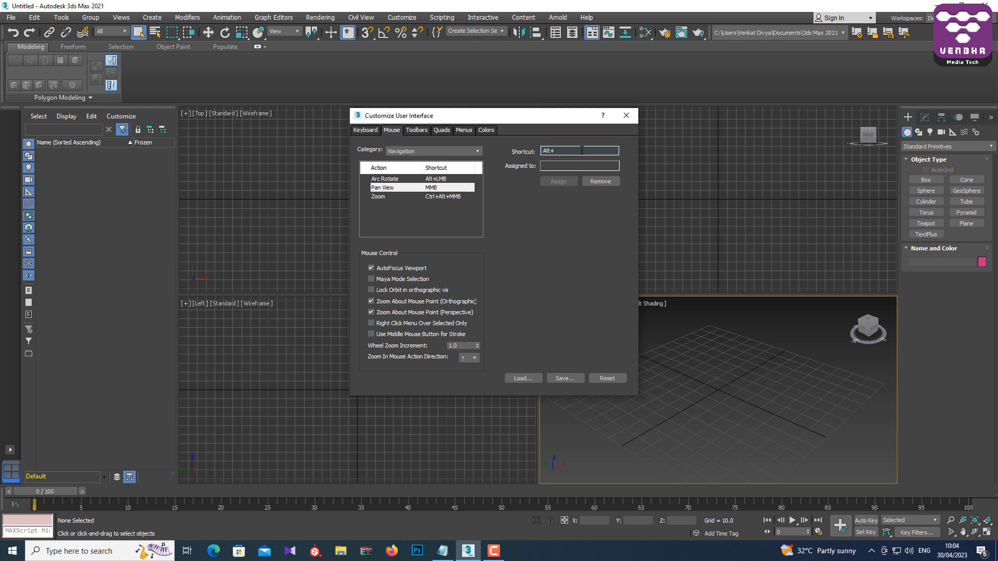
alt+middle_click(581, 151)
click(558, 182)
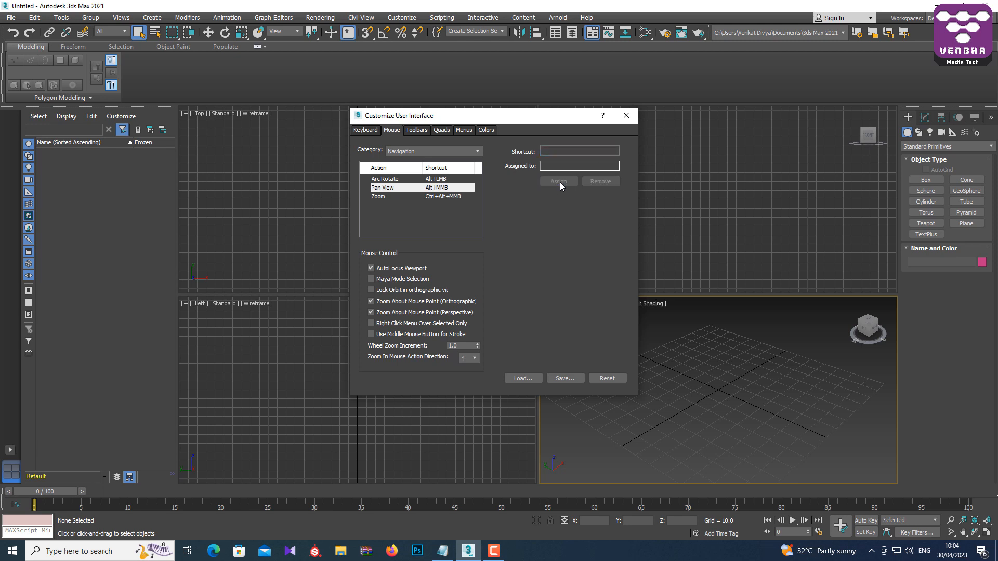
Step: Assign the mouse shortcut Alt+RMB to the Zoom navigation action
click(384, 196)
click(555, 150)
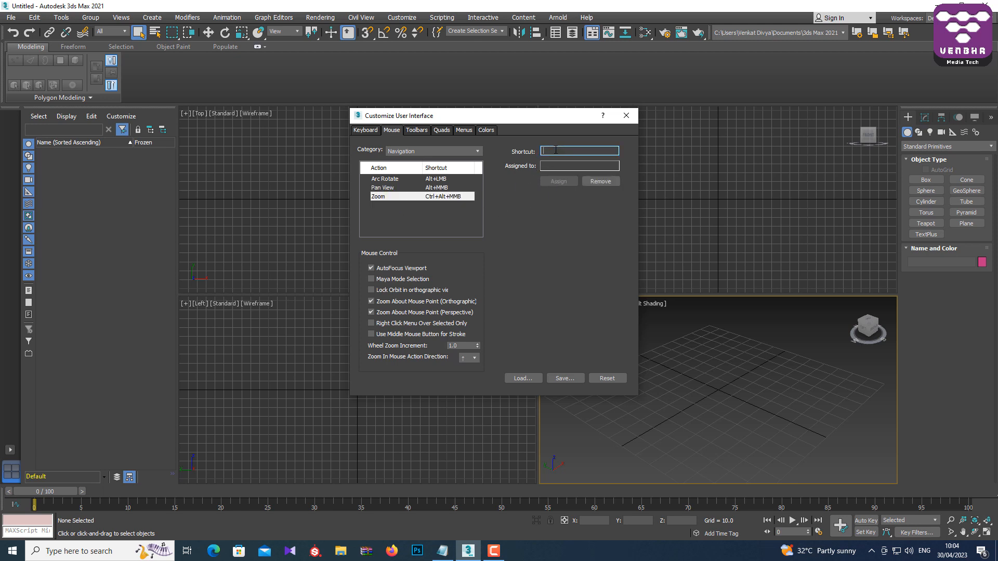
alt+right_click(555, 150)
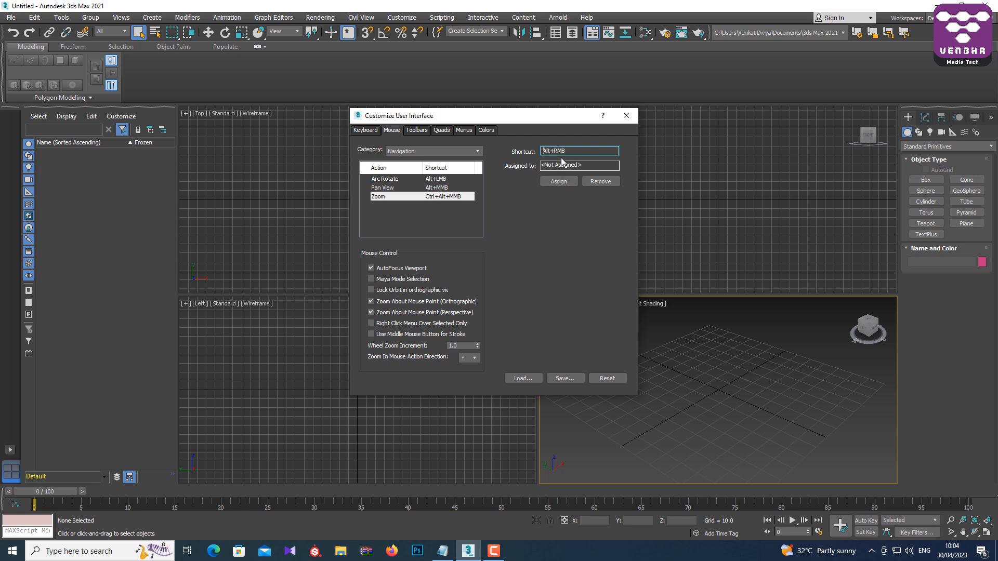
click(565, 181)
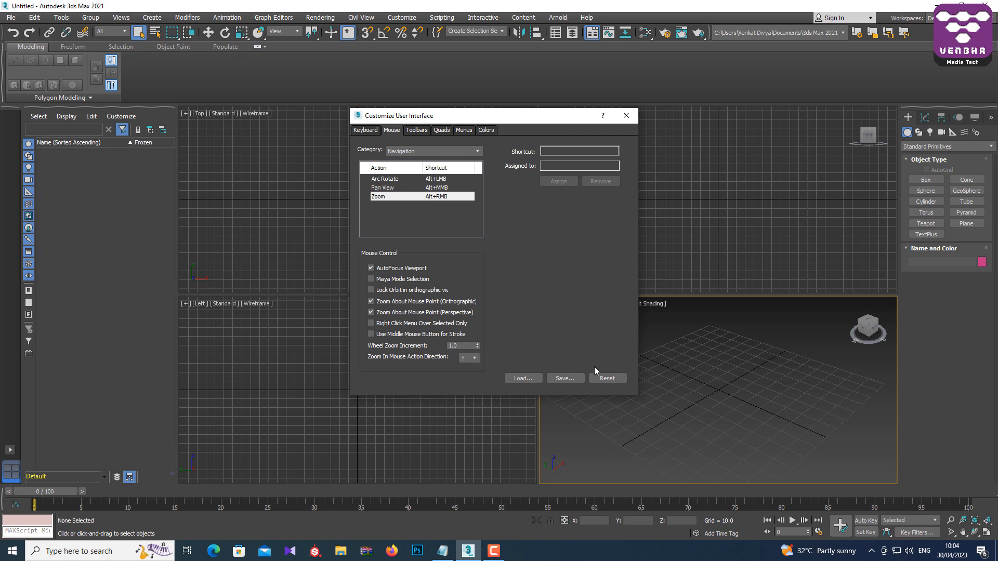
Step: Save the mouse shortcuts as MaxStartUI.musx in the UI folder, overwriting the existing file
click(556, 377)
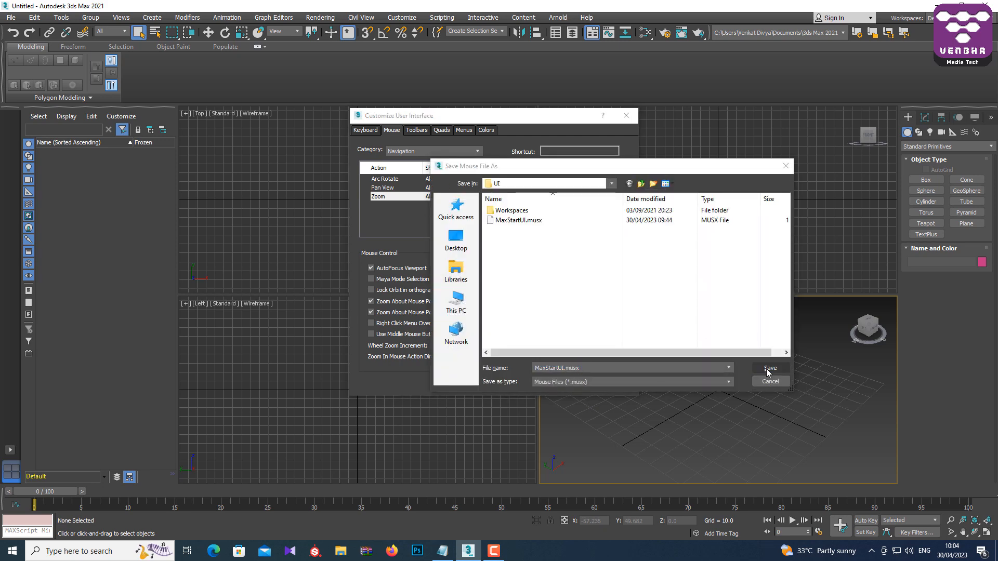
click(767, 368)
click(523, 276)
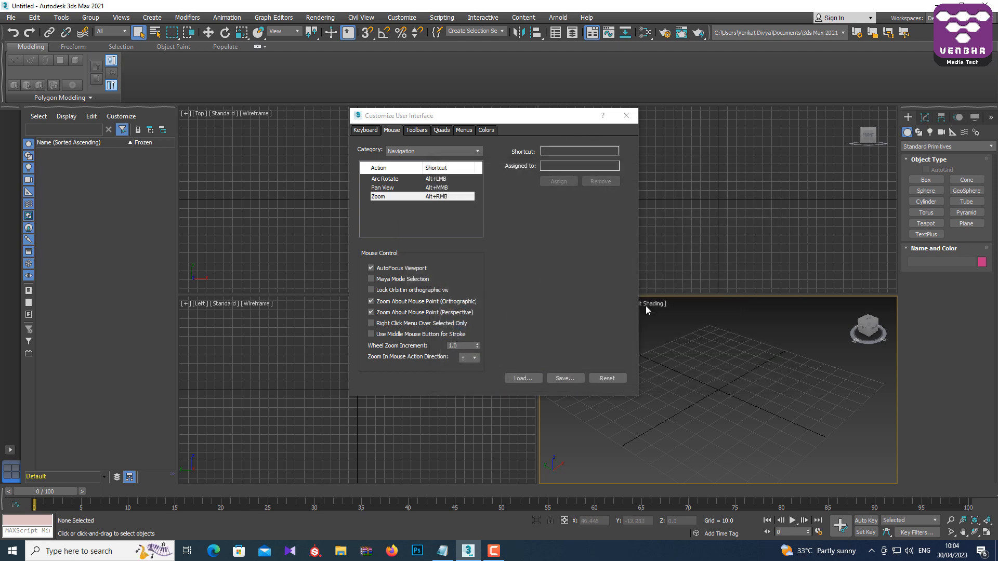
Step: Close the Customize User Interface dialog and test orbiting and panning in the Perspective viewport
click(626, 116)
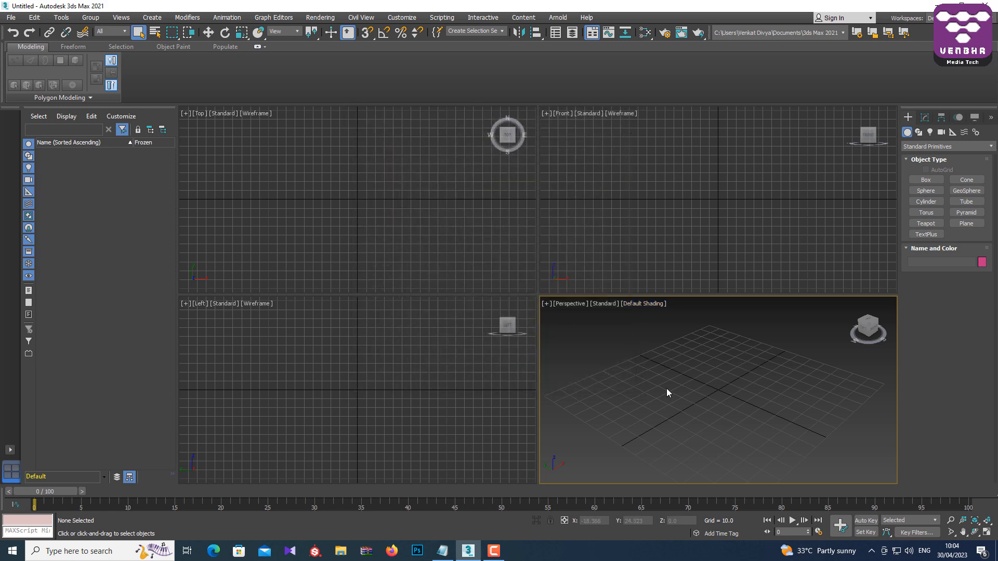
alt+middle_drag(752, 391, 768, 338)
middle_drag(788, 390, 590, 392)
middle_drag(733, 378, 694, 368)
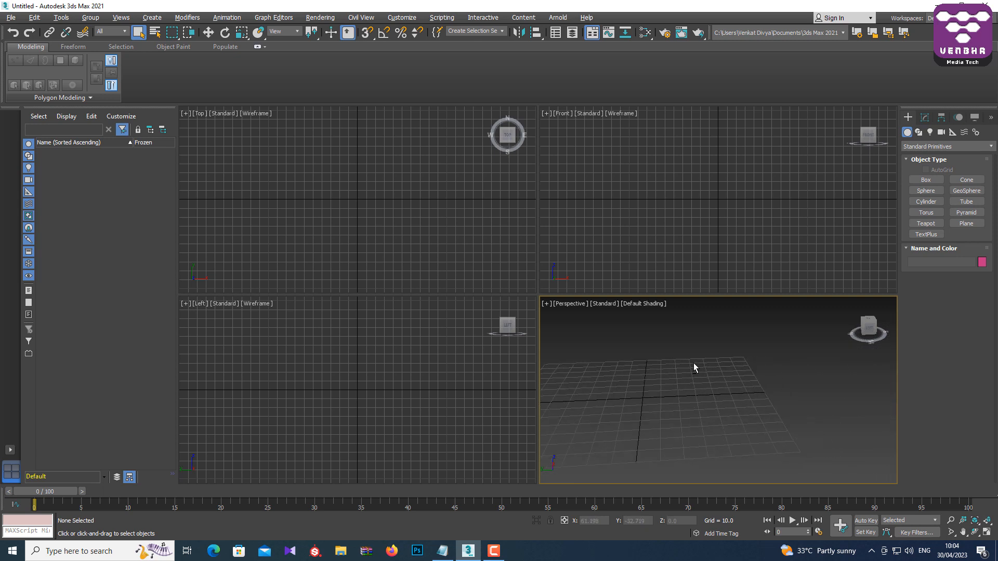
Step: Test zooming in and out of the Perspective viewport's grid, combined with further panning and orbiting, to check the mouse navigation
scroll(693, 363, down, 3)
scroll(694, 363, up, 8)
scroll(694, 364, down, 5)
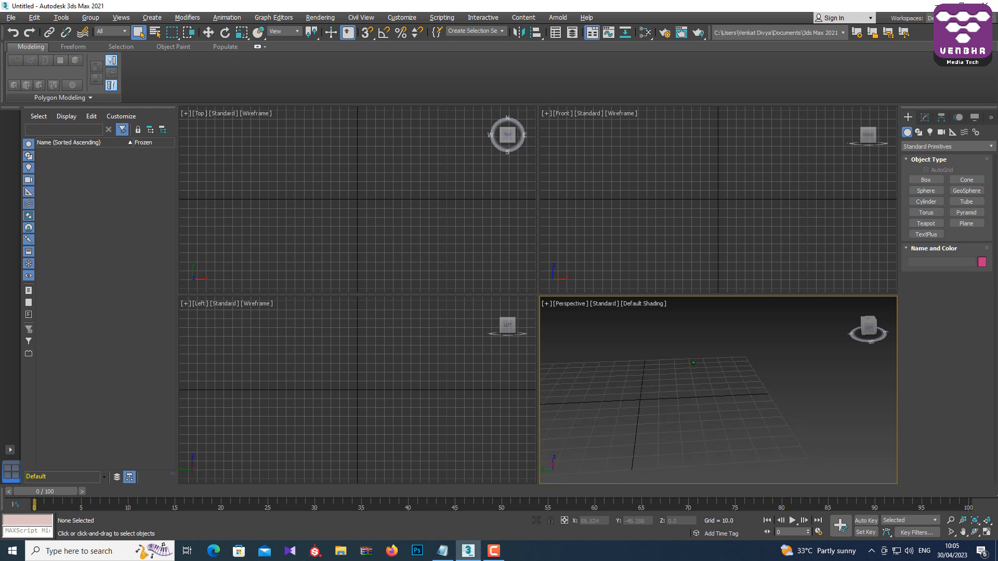
scroll(693, 363, down, 5)
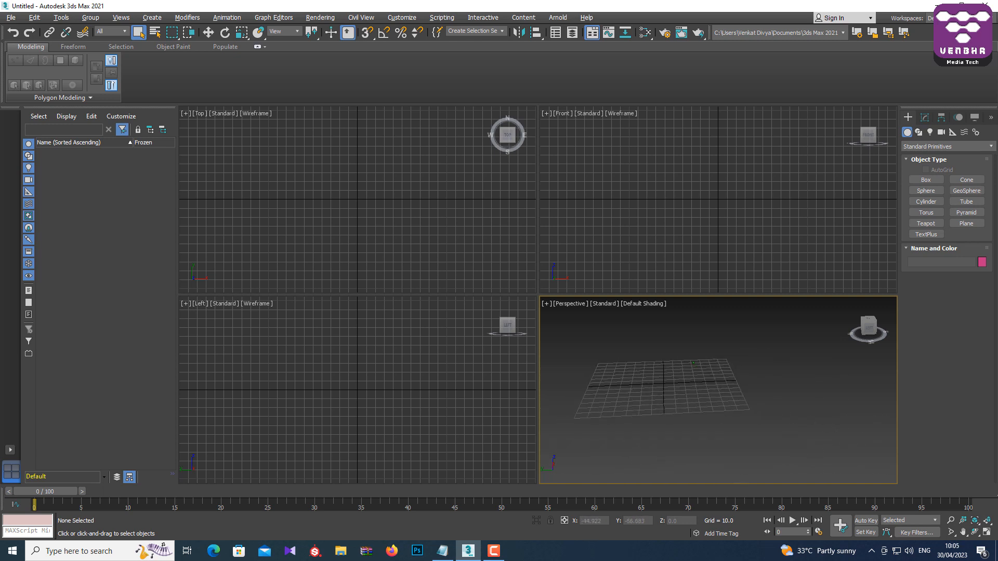
scroll(694, 364, up, 2)
middle_drag(698, 394, 761, 383)
alt+middle_drag(637, 385, 644, 345)
scroll(644, 341, up, 6)
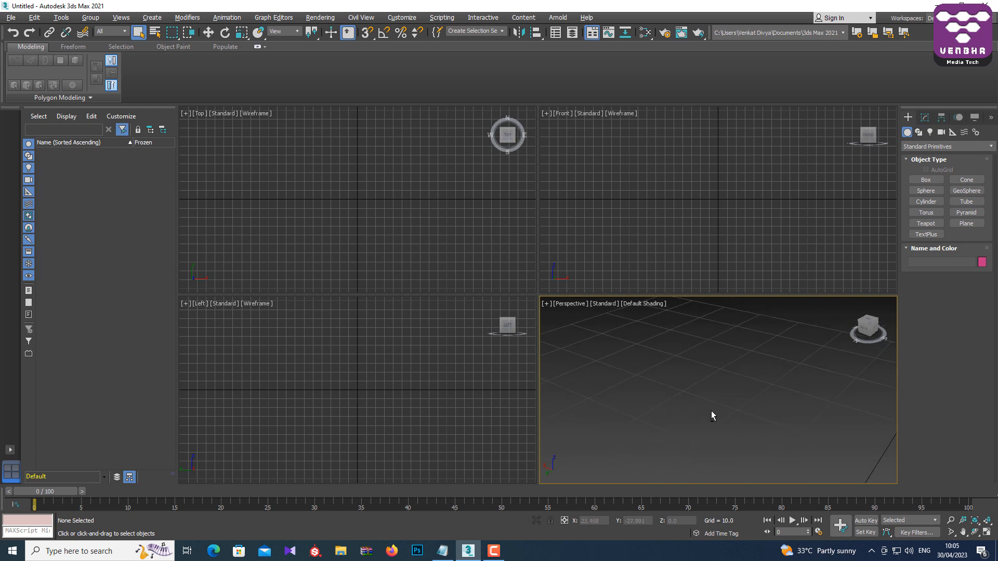
scroll(708, 408, down, 6)
middle_drag(709, 451, 744, 382)
scroll(715, 423, up, 3)
scroll(716, 425, down, 6)
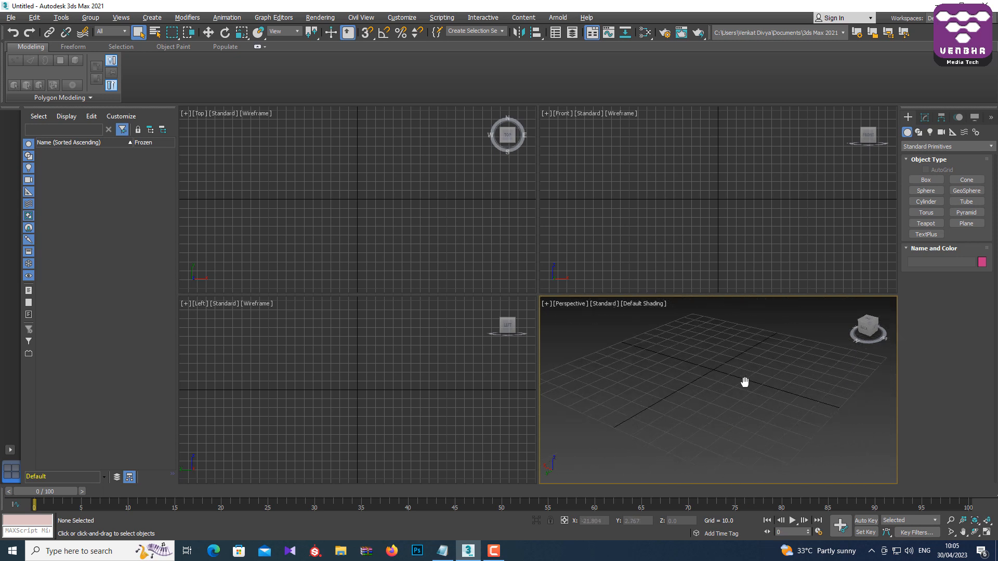